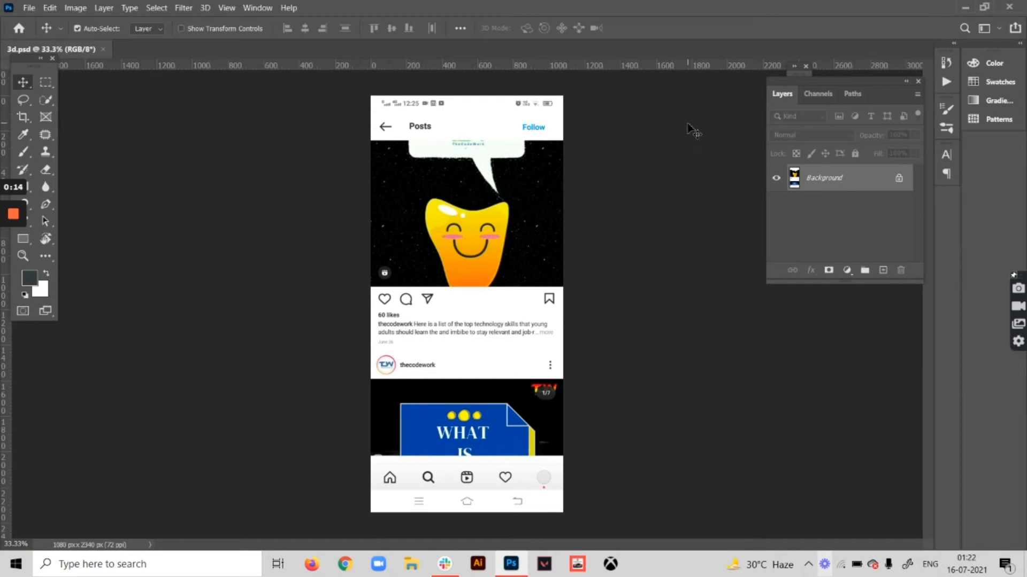
- Convert the Background to a regular layer, then marquee-select the upper post's picture area, delete it and deselect
double_click(852, 180)
click(621, 163)
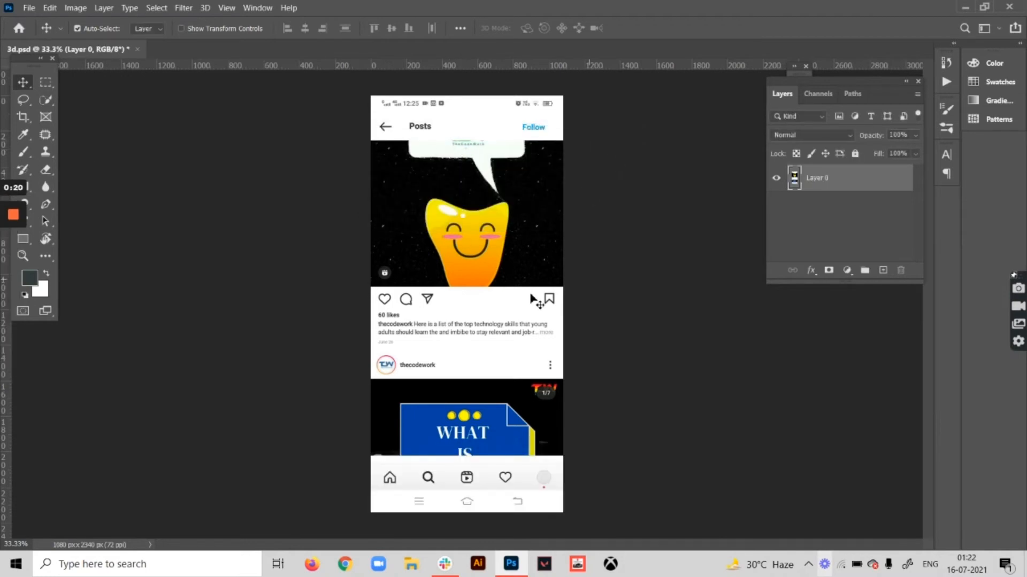
click(45, 84)
drag(369, 136, 587, 289)
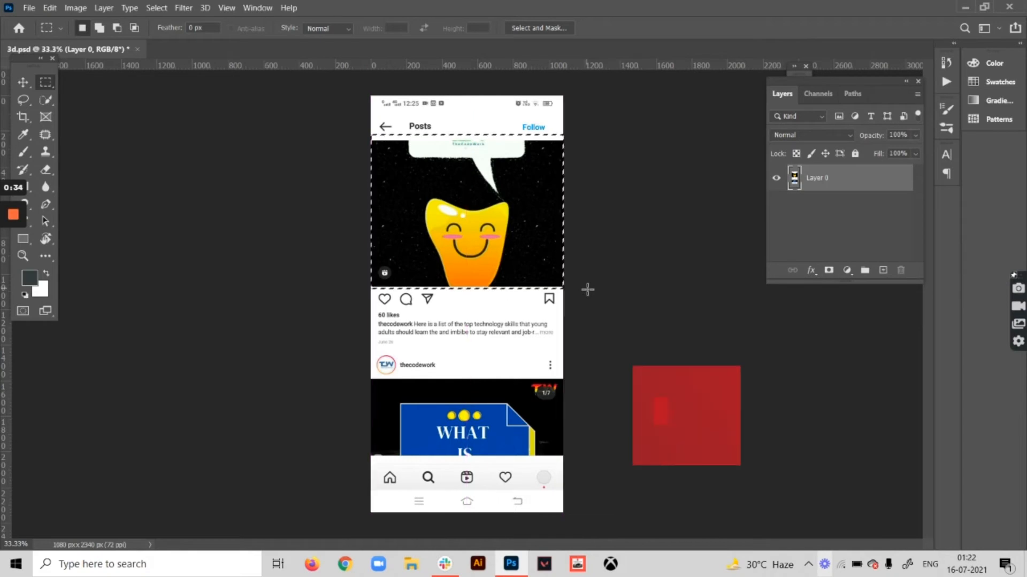
key(Delete)
key(ctrl+d)
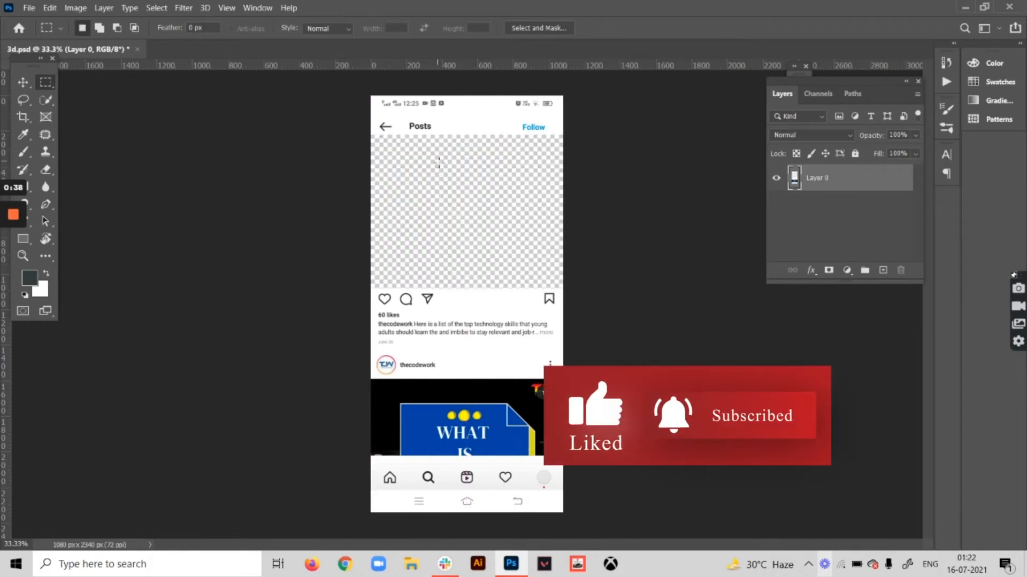
- Crop the canvas to a 4:5 (8:10) ratio around the emptied post
key(c)
click(105, 29)
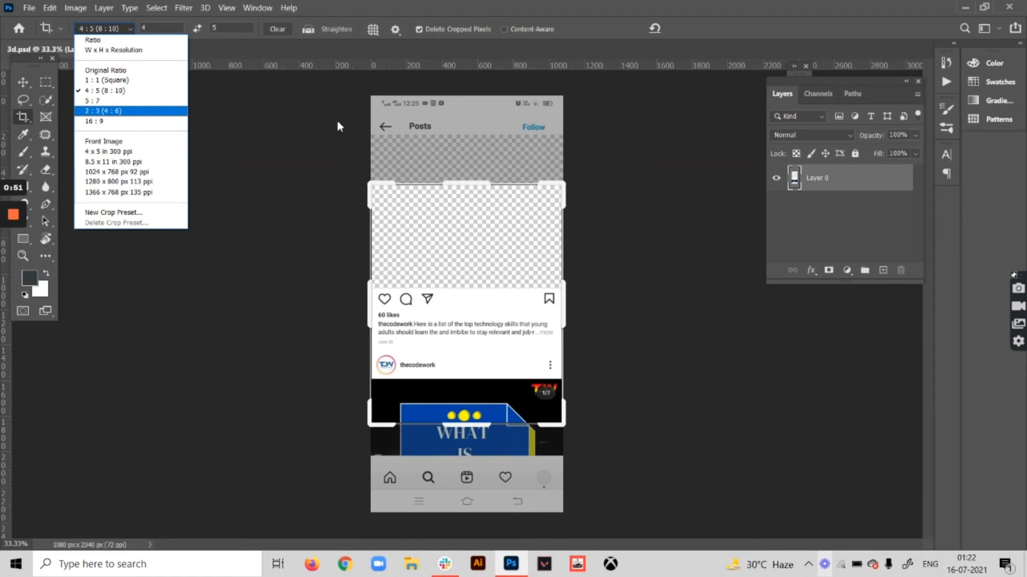
click(468, 209)
drag(503, 218, 497, 271)
click(702, 29)
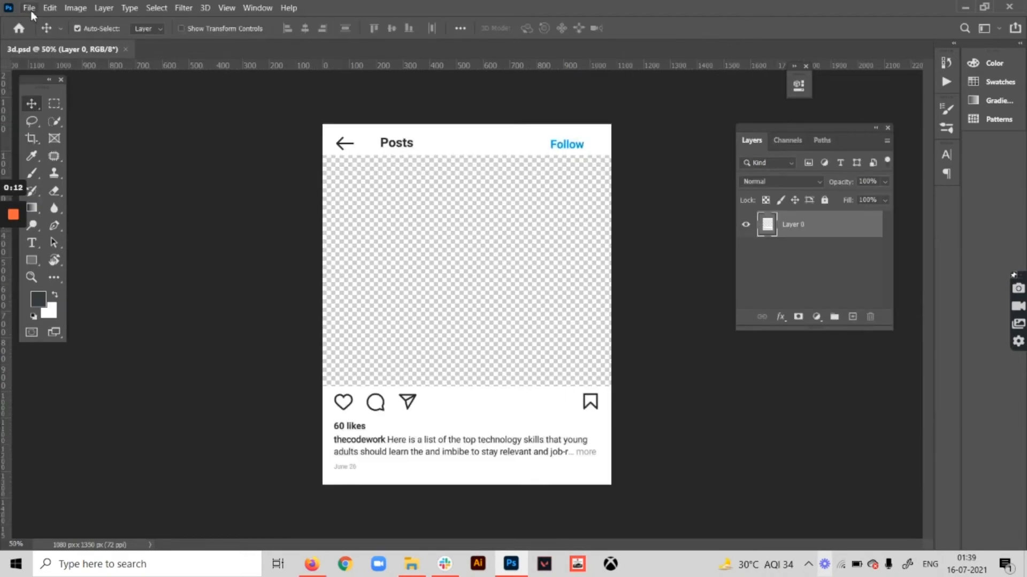
- Place the embedded photo of the man in front of the round wall opening and rasterize its layer
click(30, 10)
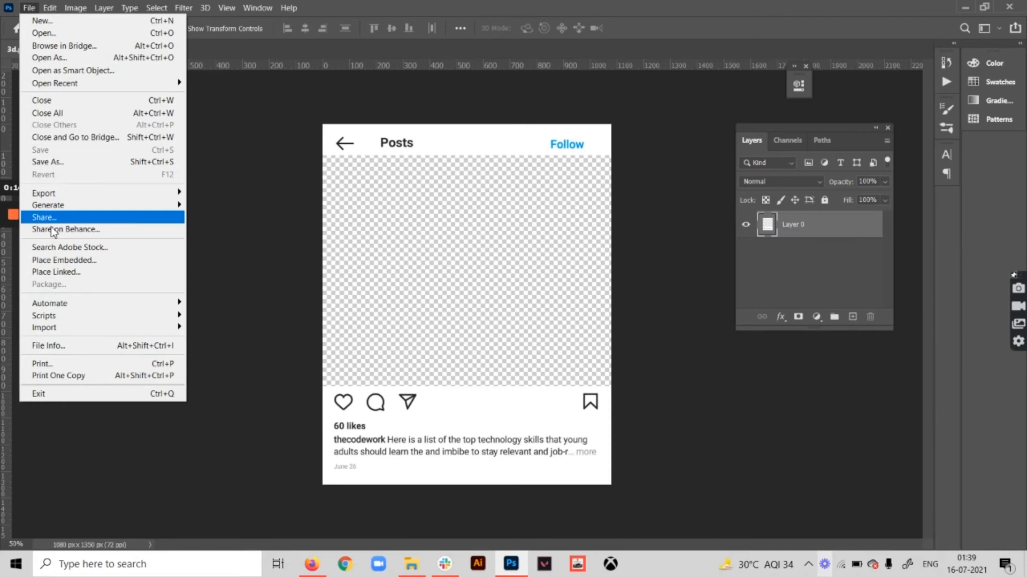
click(64, 260)
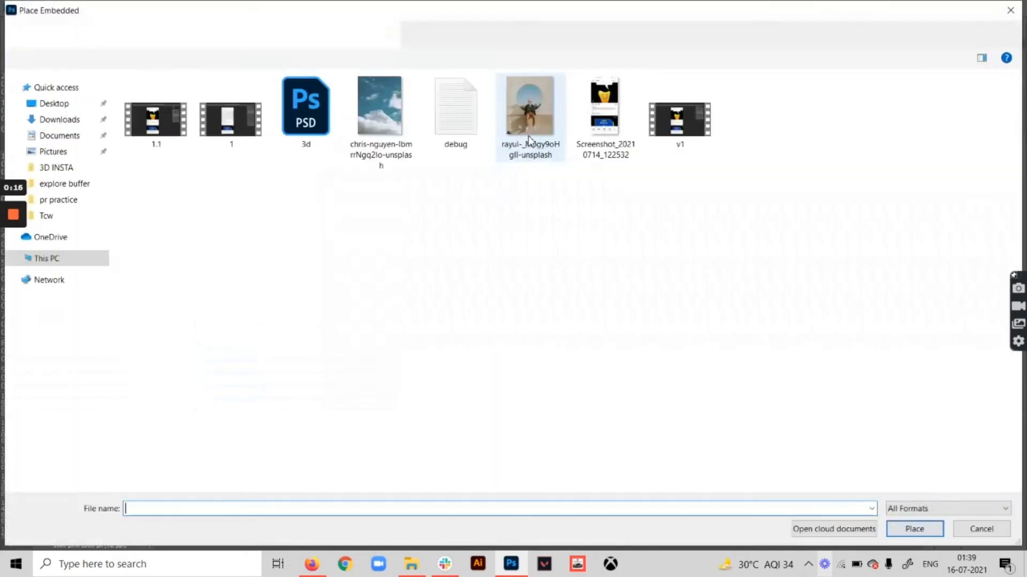
double_click(529, 142)
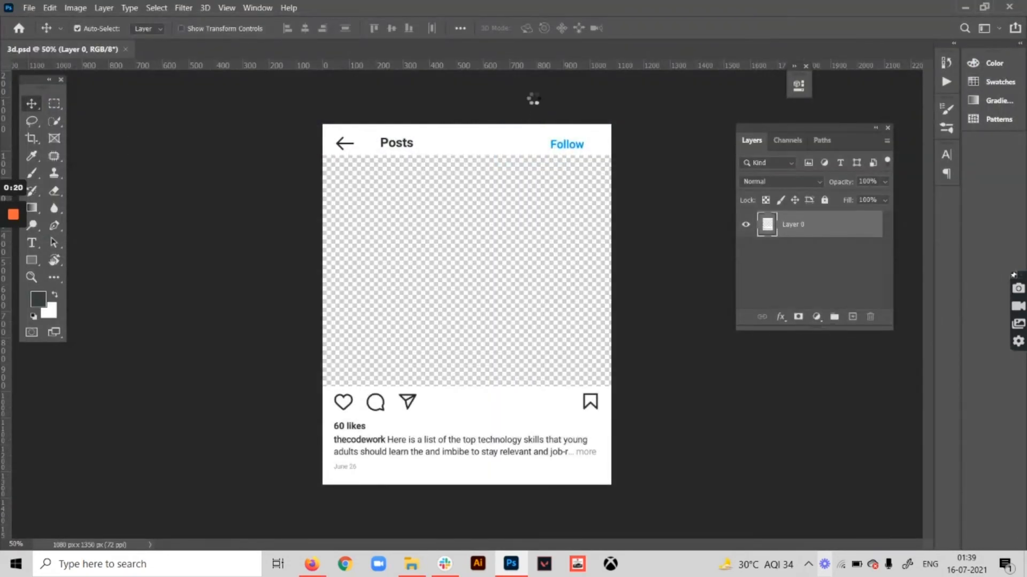
click(640, 29)
right_click(810, 226)
click(843, 236)
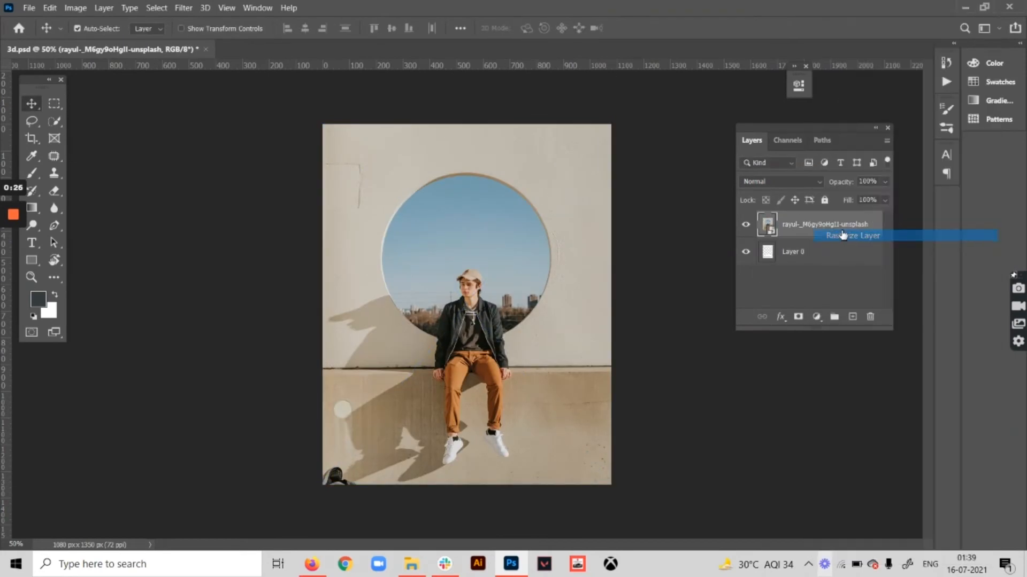
- Save the document and select the seated man from cap to shoes with the Quick Selection tool, subtracting stray background areas
click(54, 120)
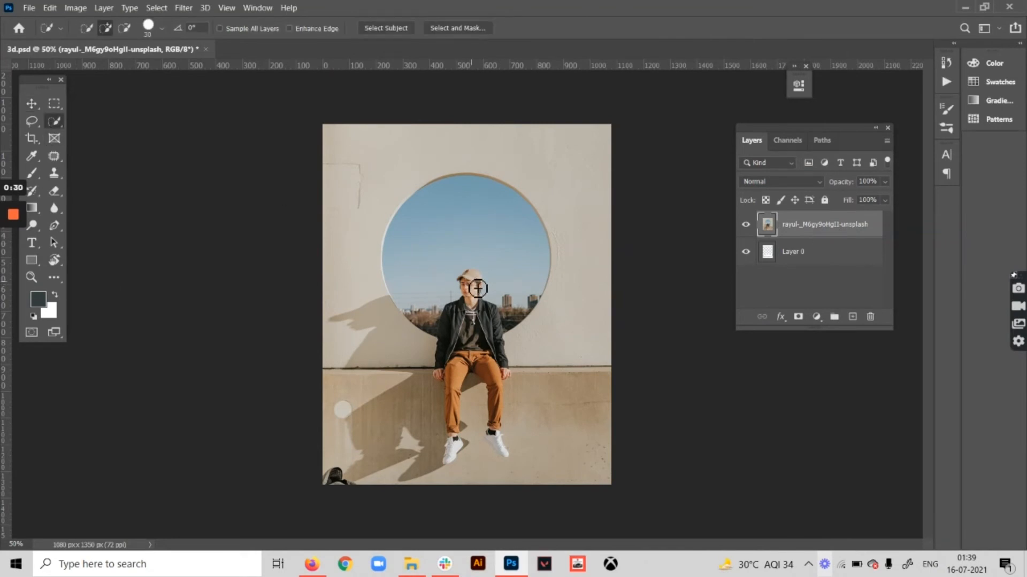
key(ctrl+plus)
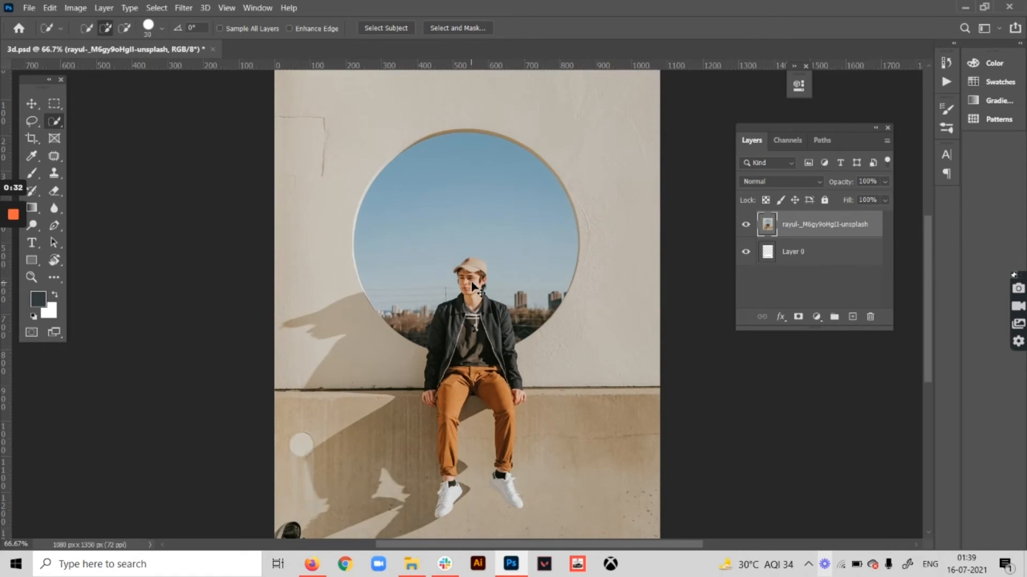
drag(550, 338, 534, 250)
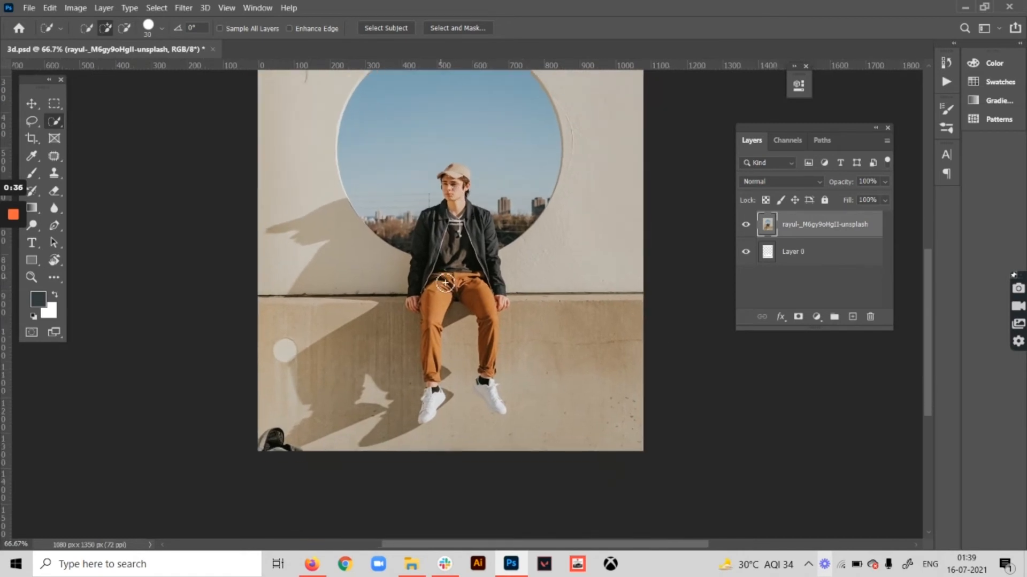
key(ctrl+s)
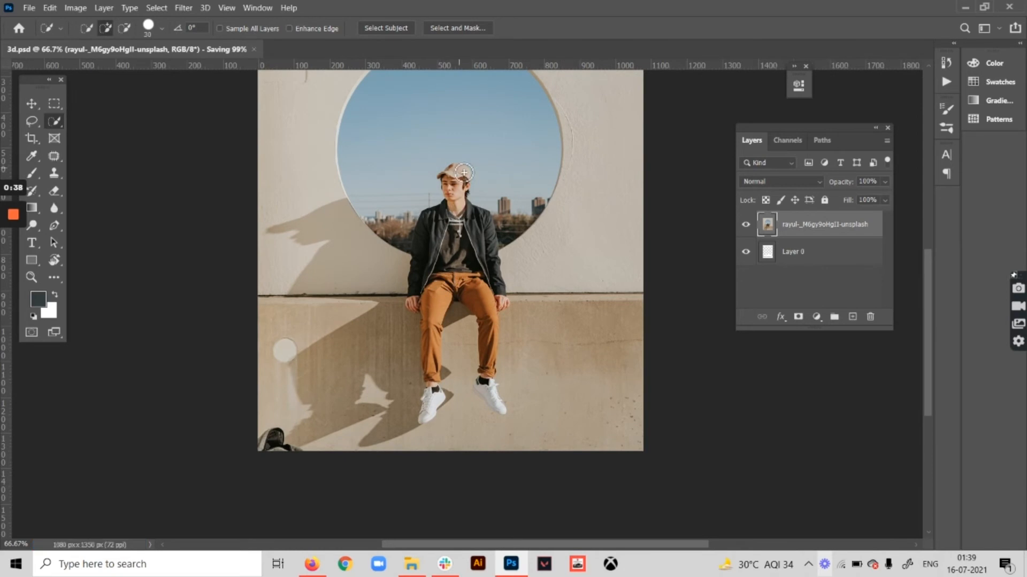
mouse_move(458, 182)
mouse_down()
mouse_move(455, 233)
mouse_move(409, 252)
mouse_move(437, 300)
mouse_move(429, 300)
mouse_move(491, 275)
mouse_move(486, 361)
mouse_move(497, 402)
mouse_move(460, 374)
mouse_up()
alt+click(459, 313)
alt+click(461, 320)
alt+drag(542, 339, 527, 393)
click(503, 303)
drag(432, 333, 432, 408)
alt+click(451, 422)
- Refine the selection edges around the man with a smaller Quick Selection brush, adding missed parts and subtracting background
key(ctrl+plus)
key(ctrl+plus)
drag(562, 410, 435, 231)
key(bracketleft)
key(bracketleft)
key(bracketleft)
key(bracketleft)
key(bracketleft)
key(bracketleft)
alt+click(435, 364)
alt+click(435, 317)
alt+click(255, 454)
drag(217, 153, 300, 221)
click(269, 217)
mouse_move(464, 116)
mouse_down()
mouse_move(477, 246)
mouse_move(545, 308)
mouse_up()
alt+click(633, 352)
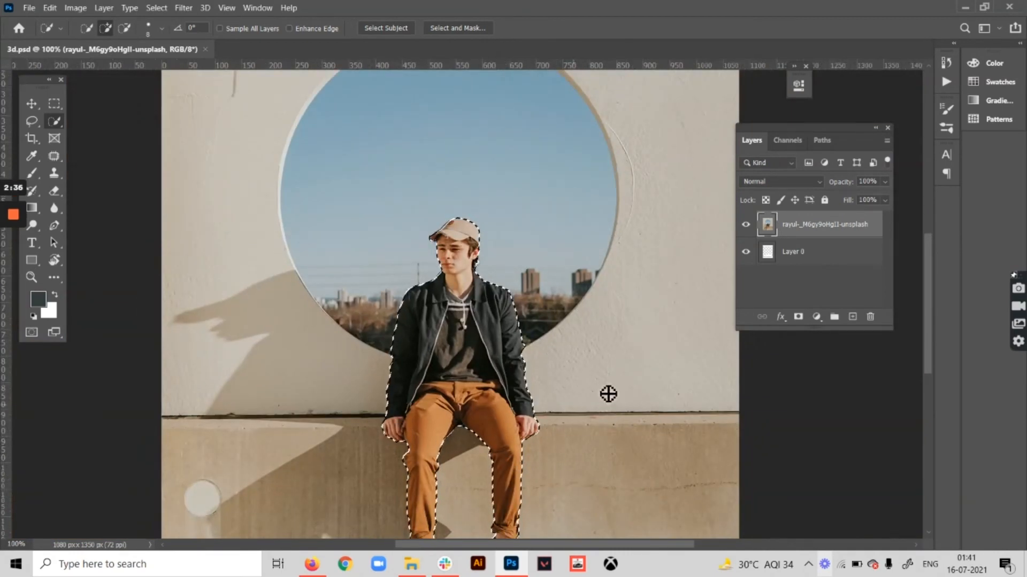
- Mask the photo layer with the selection so only the man remains, and save the document
click(798, 316)
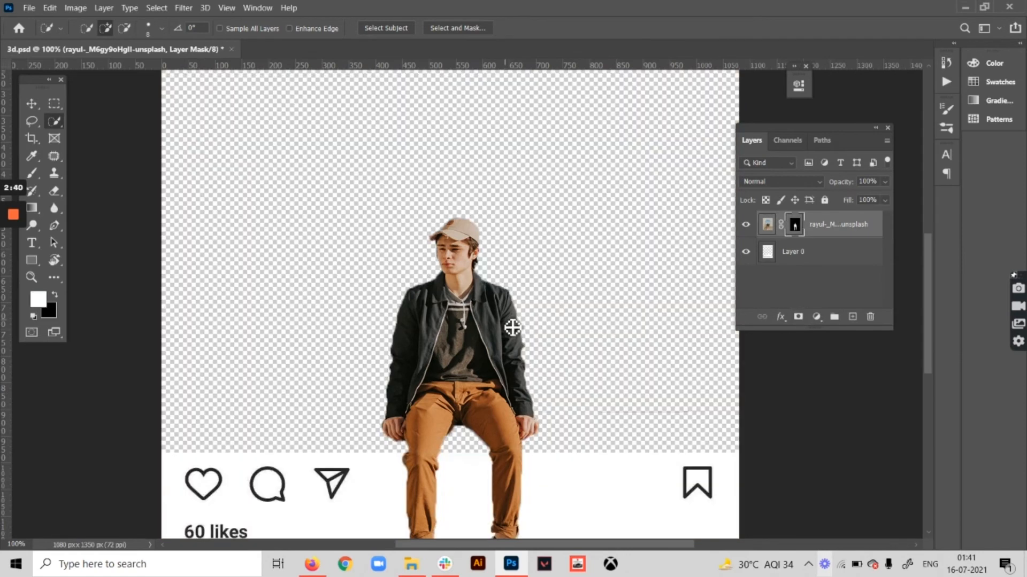
key(ctrl+minus)
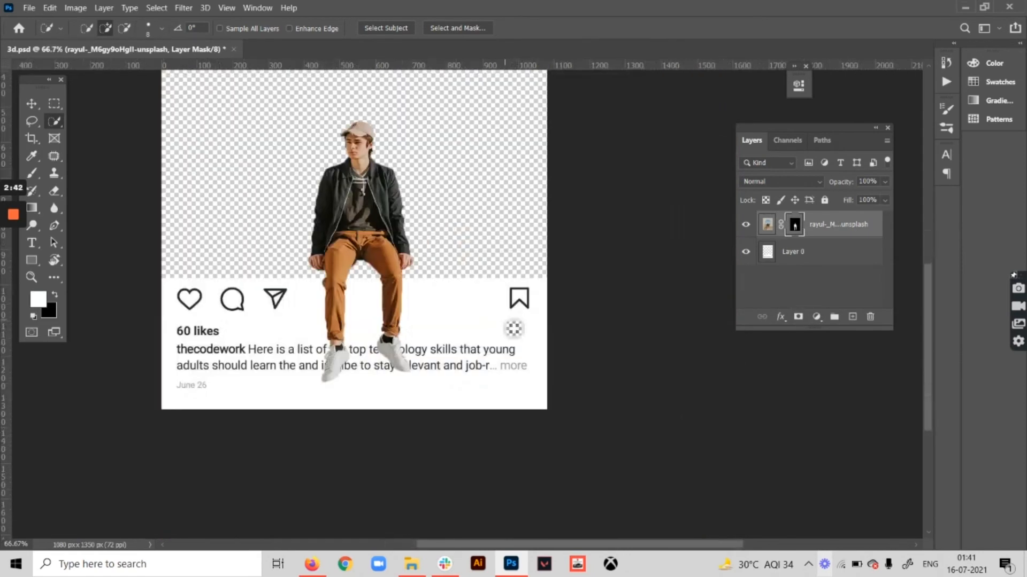
scroll(479, 267, up, 3)
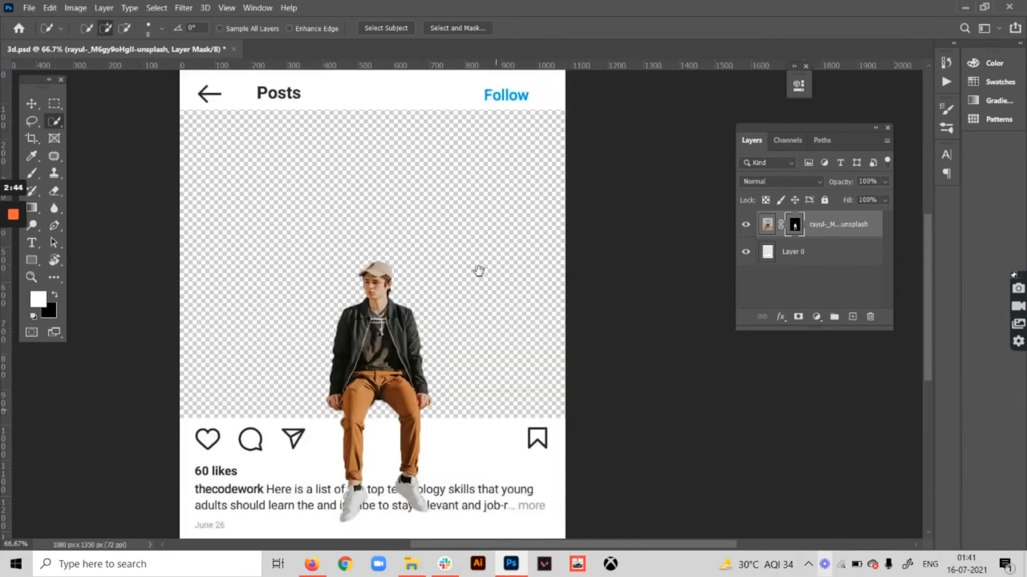
key(ctrl+s)
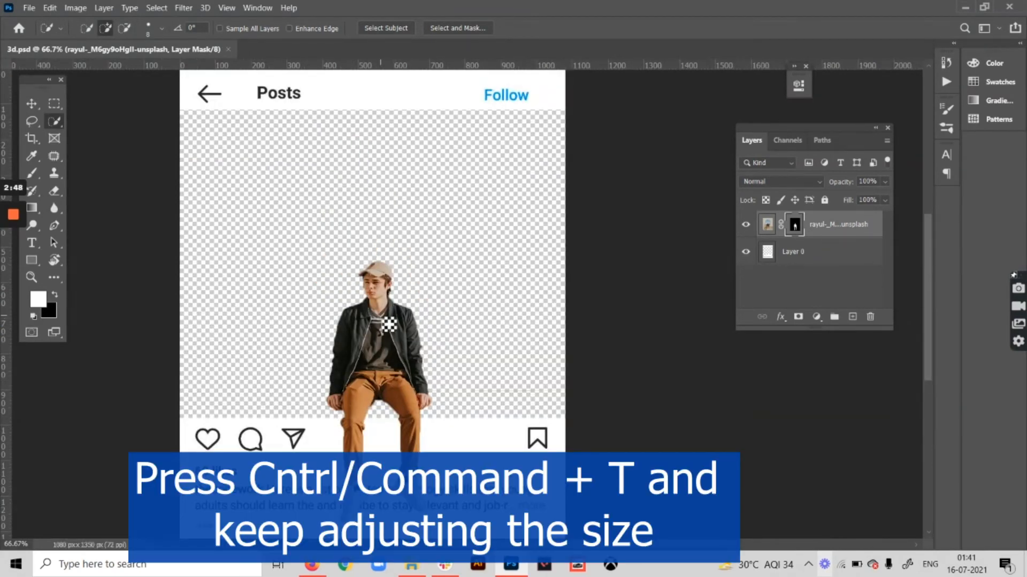
- Move and scale the cut-out man so he sits on the lower edge of the empty picture area, right of centre
key(v)
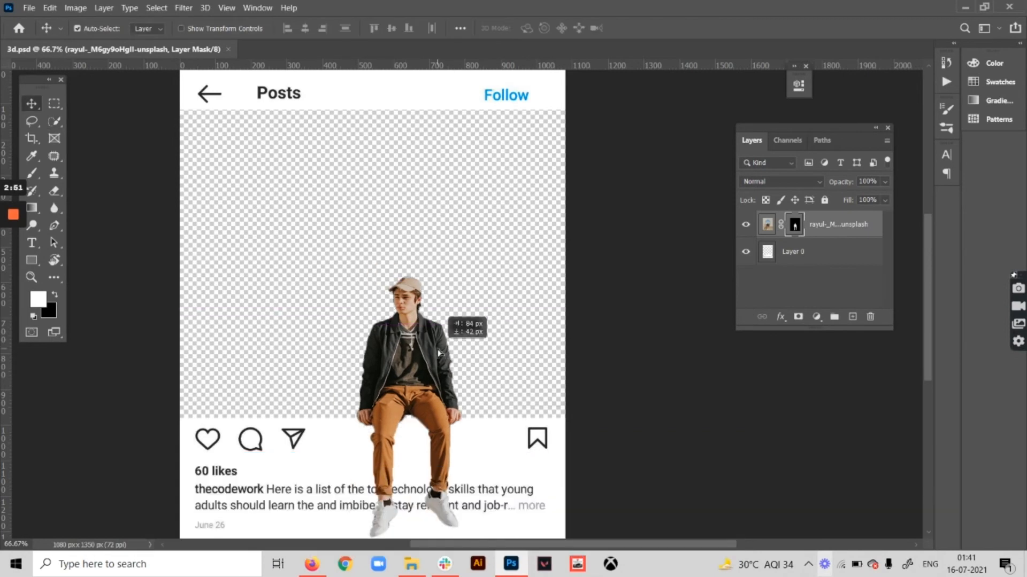
key(ctrl+t)
drag(591, 80, 475, 259)
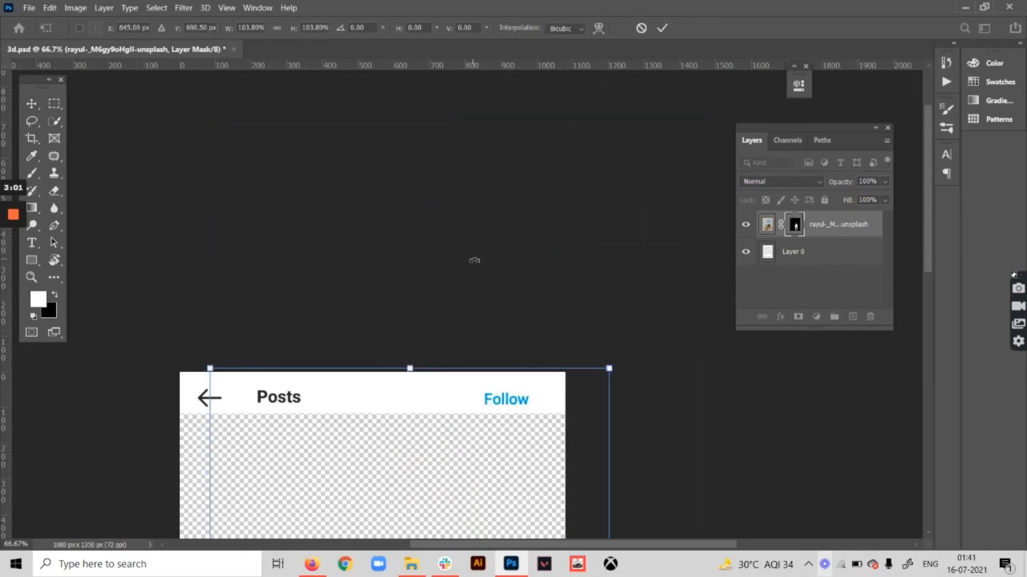
scroll(683, 451, down, 5)
drag(683, 452, 657, 312)
drag(414, 338, 420, 357)
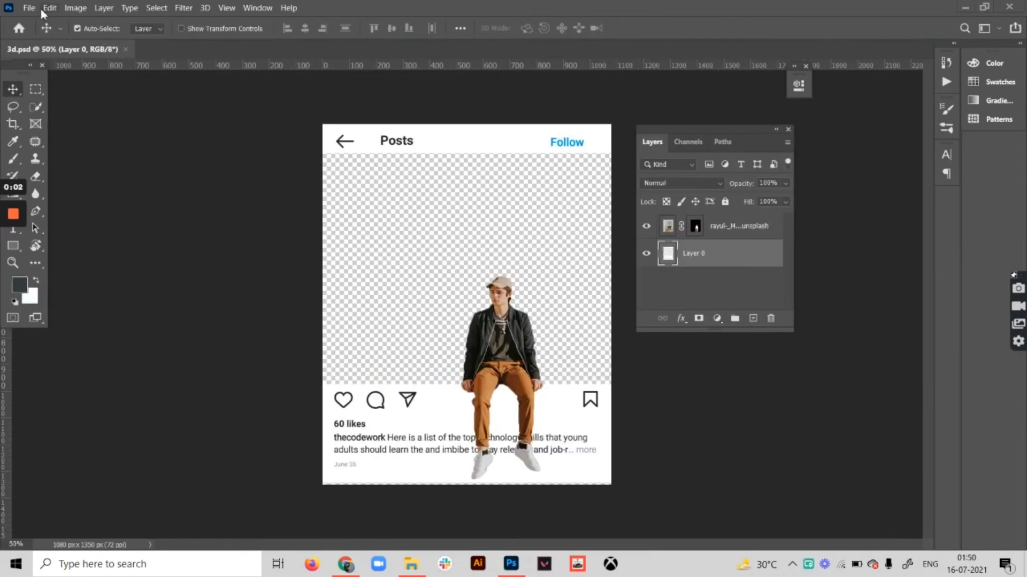
- Place the embedded cloudy sky photo and move its layer beneath Layer 0, behind the post frame
click(31, 8)
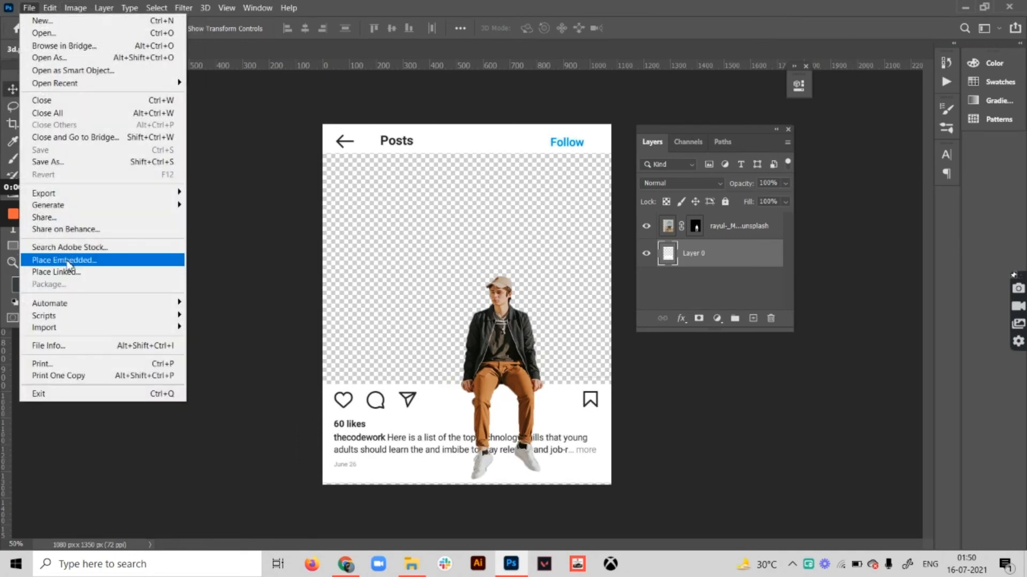
click(65, 260)
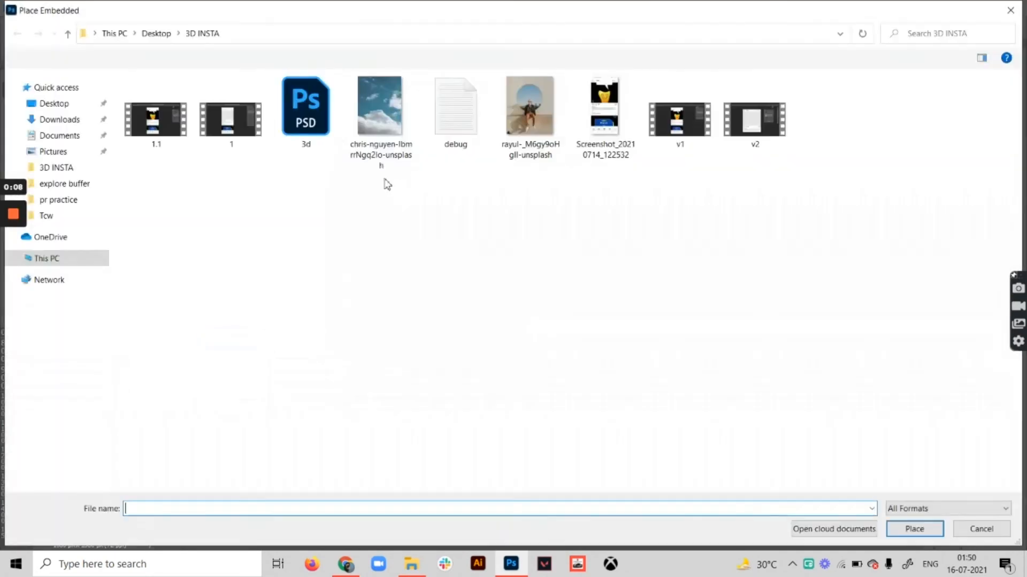
double_click(373, 113)
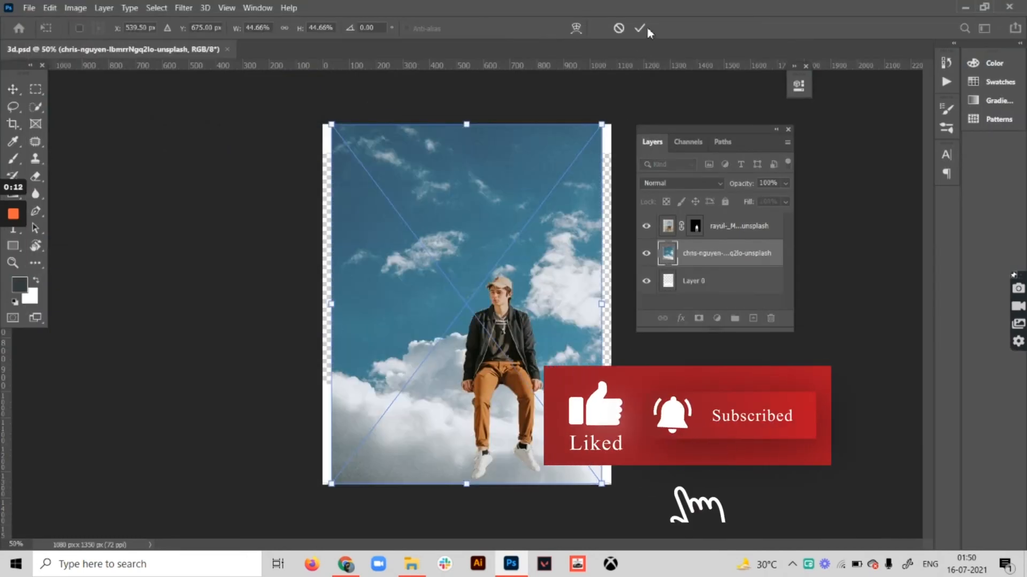
click(639, 27)
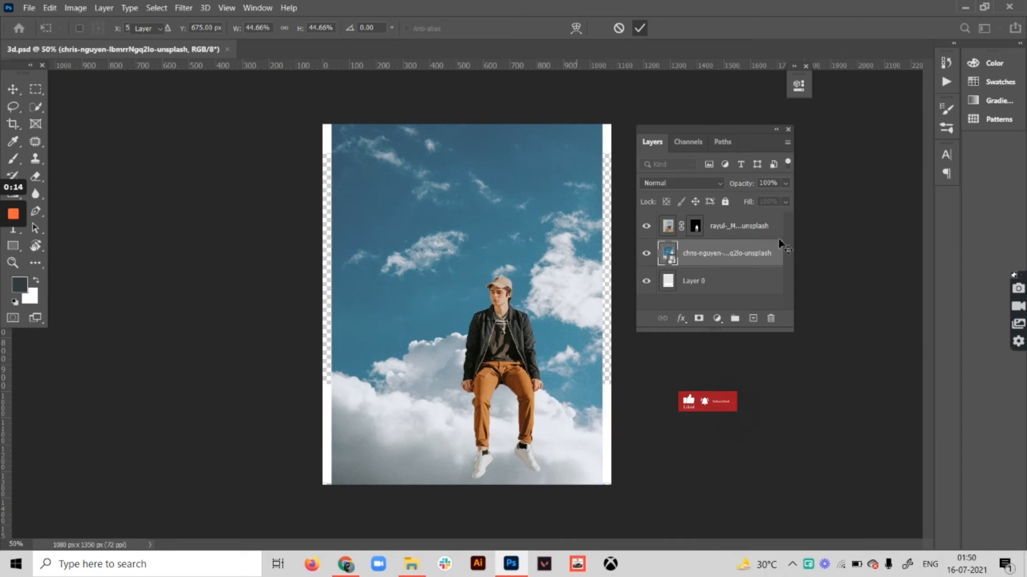
drag(733, 263, 732, 297)
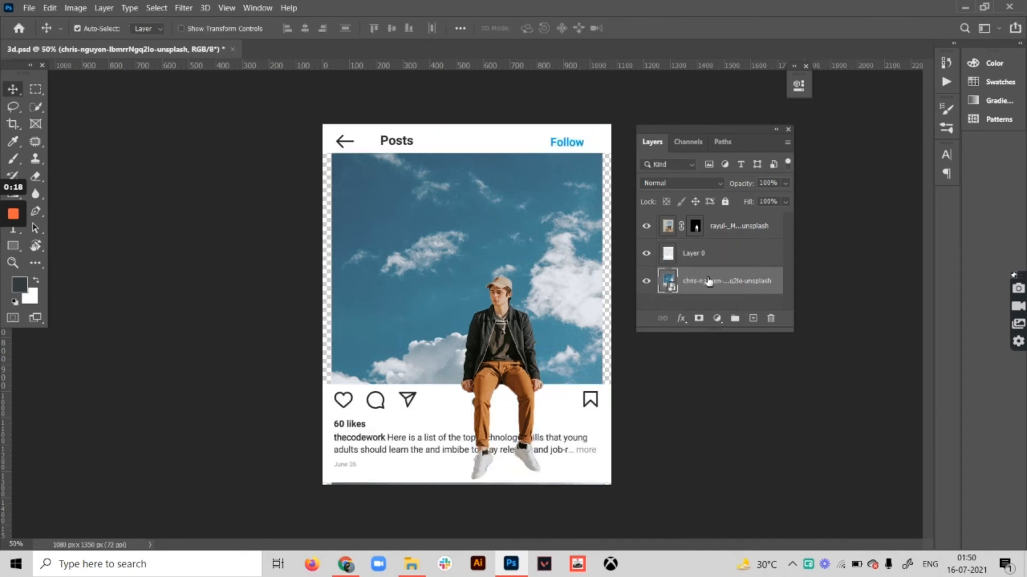
- Enlarge and reposition the sky photo to fill the full width of the post's picture area, and save the document
key(ctrl+t)
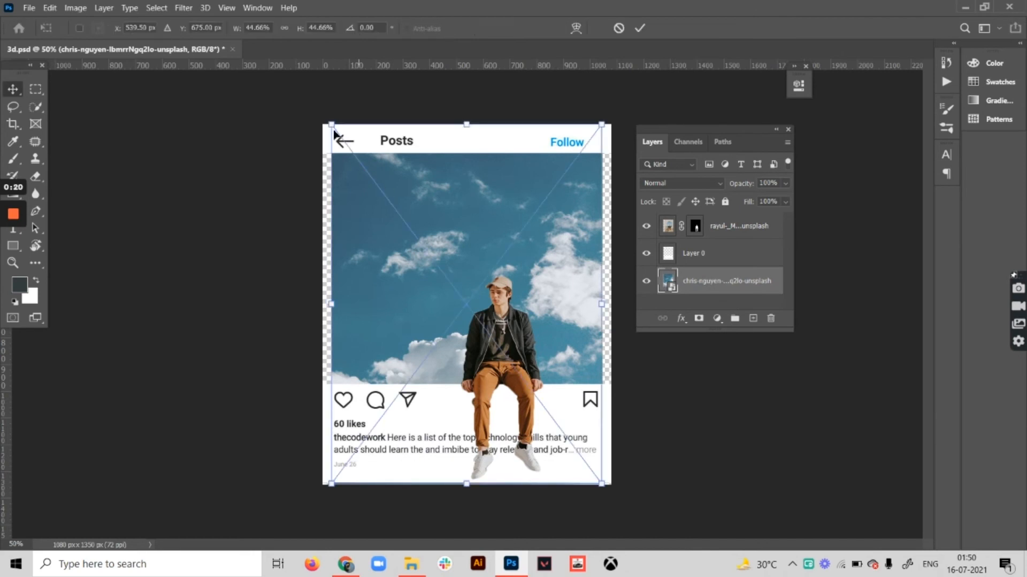
drag(316, 117, 305, 106)
drag(602, 112, 622, 104)
mouse_move(537, 296)
mouse_down()
mouse_move(537, 311)
mouse_move(537, 298)
mouse_move(516, 295)
mouse_move(550, 292)
mouse_move(538, 292)
mouse_up()
key(Return)
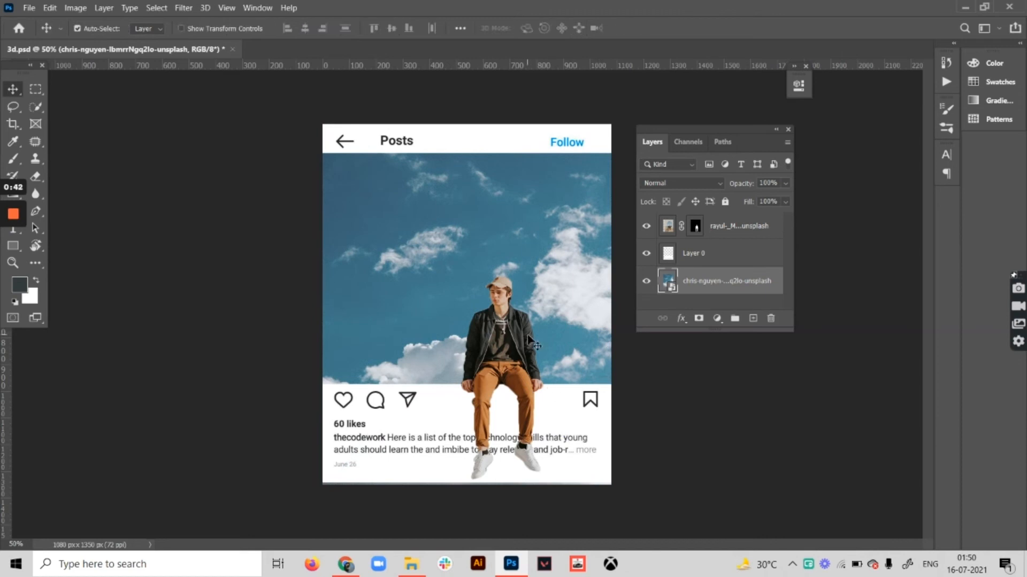
key(ctrl+s)
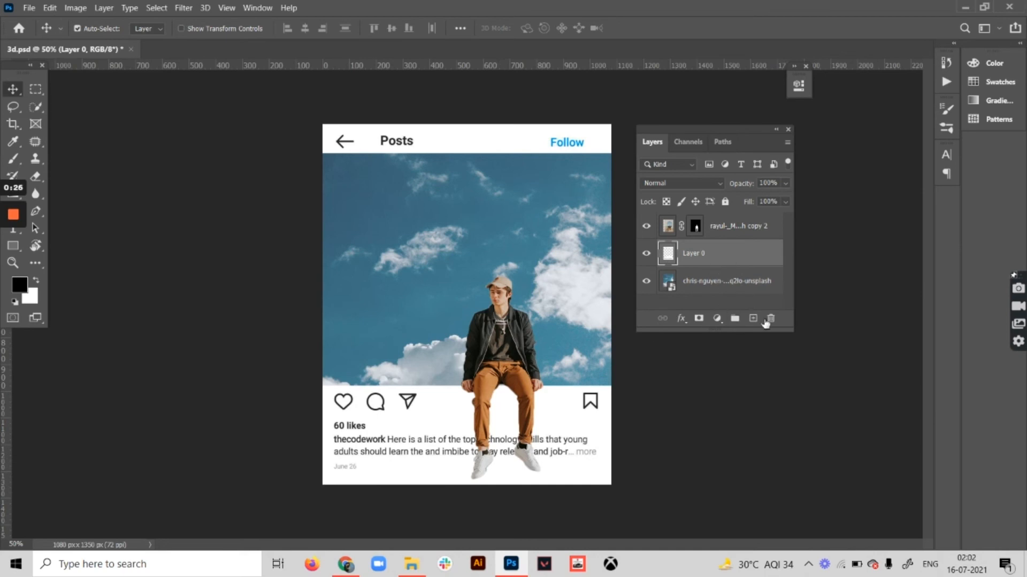
- Add an empty layer above Layer 0 and duplicate the man's masked layer
click(752, 319)
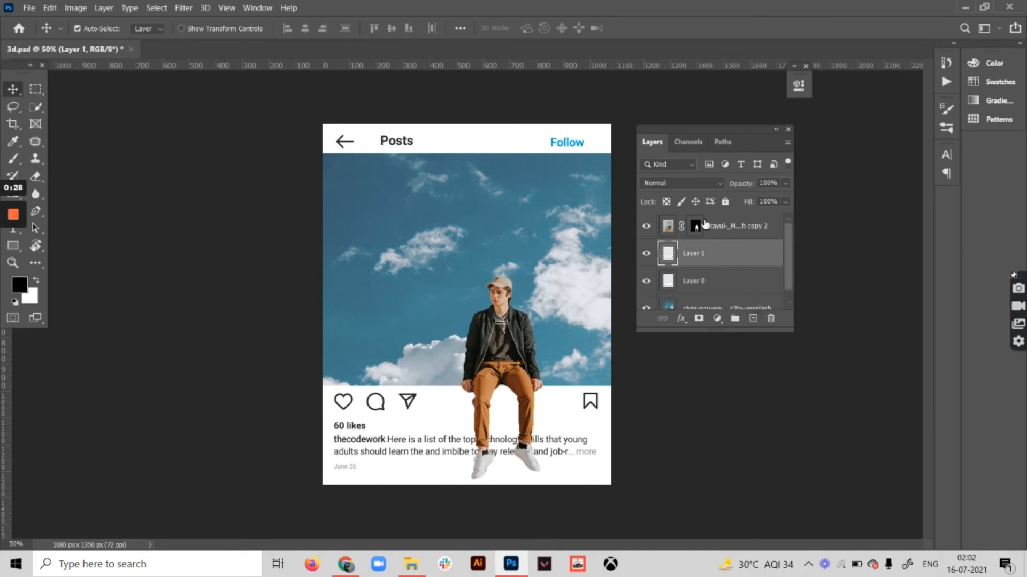
click(694, 226)
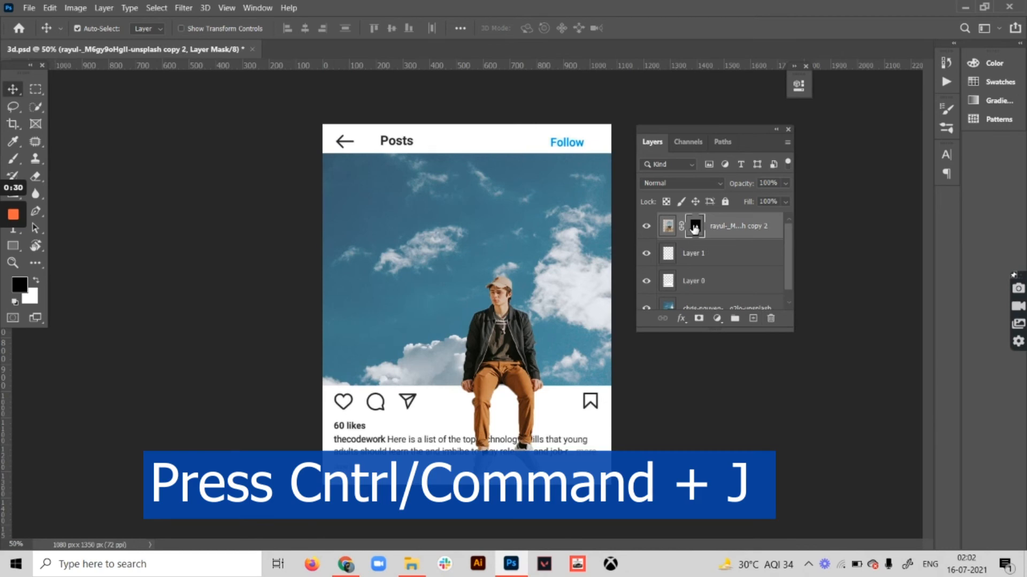
key(ctrl+j)
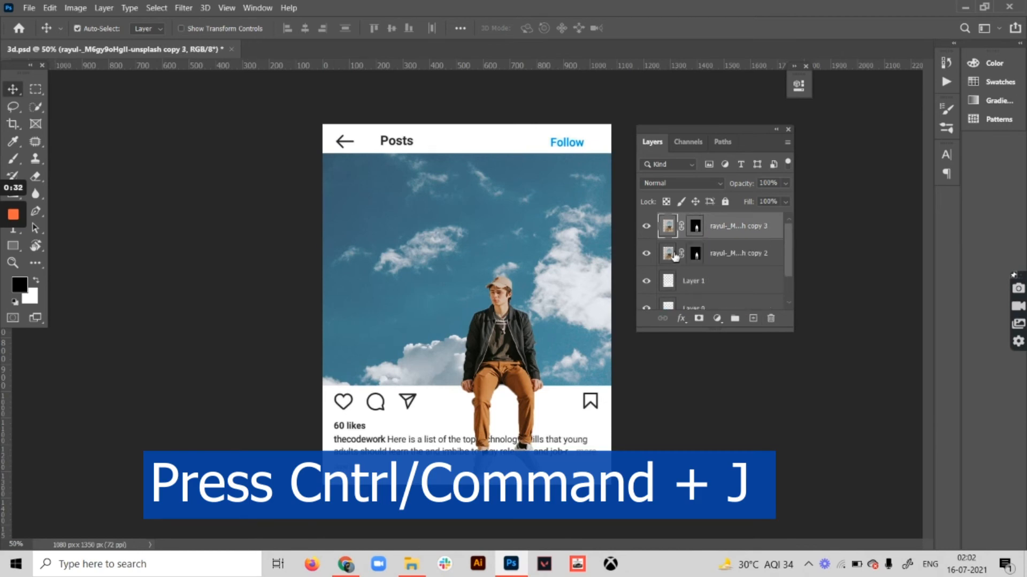
- Load the layer mask of the lower copy of the man as a selection
click(671, 254)
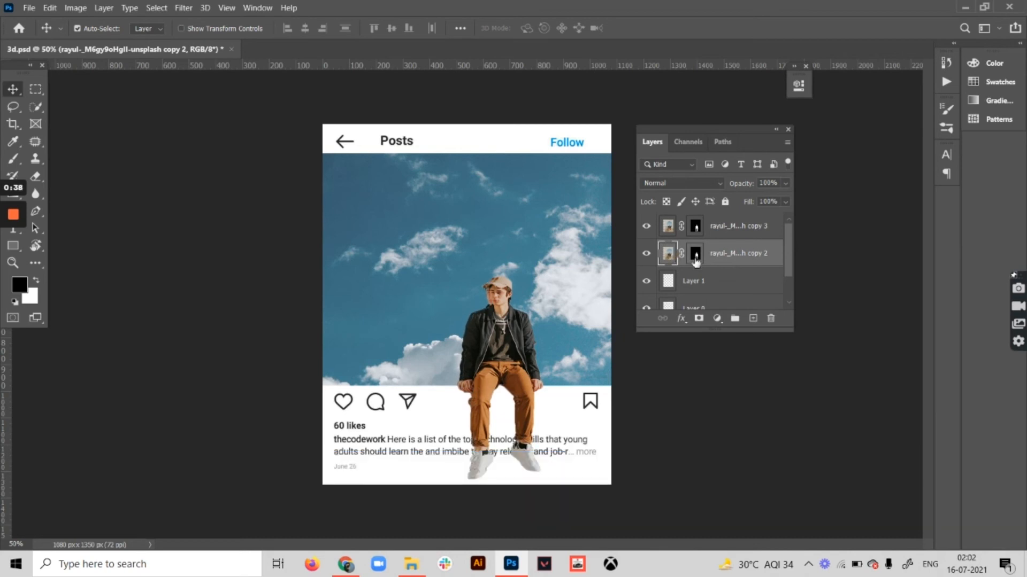
click(695, 255)
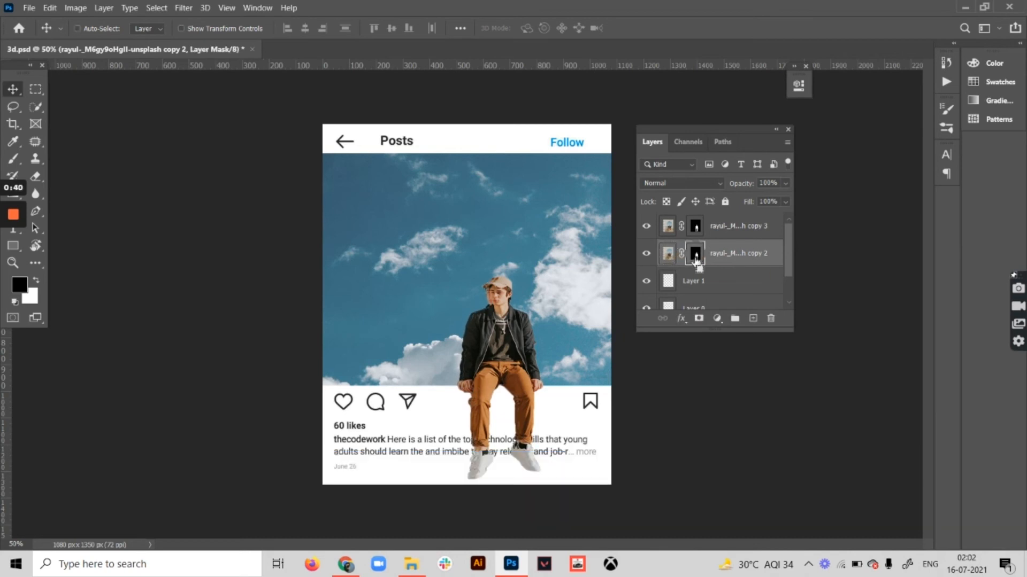
key(ctrl+Return)
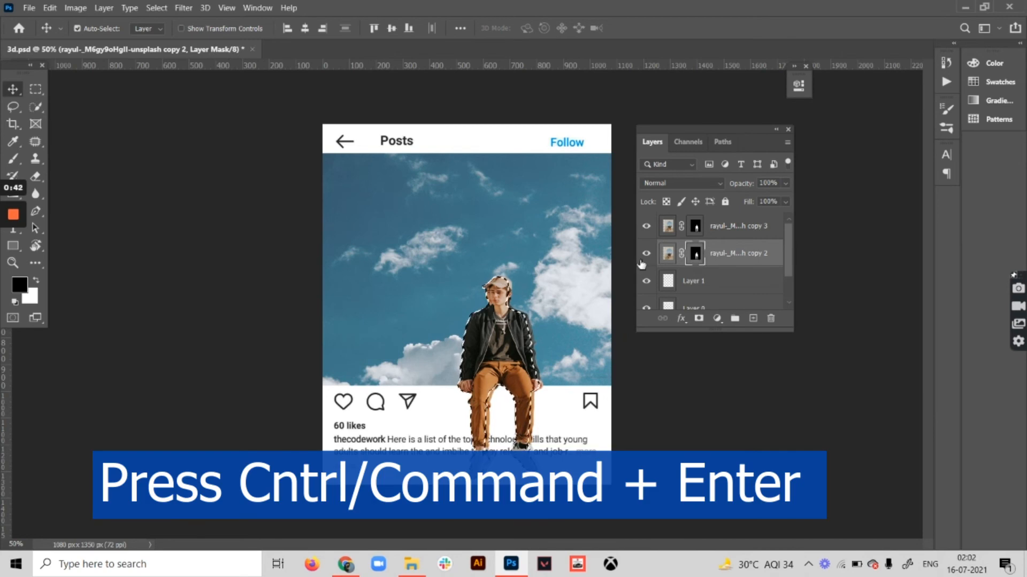
- Hide the lower copy of the man, fill the silhouette selection with black on Layer 1, and deselect
click(647, 255)
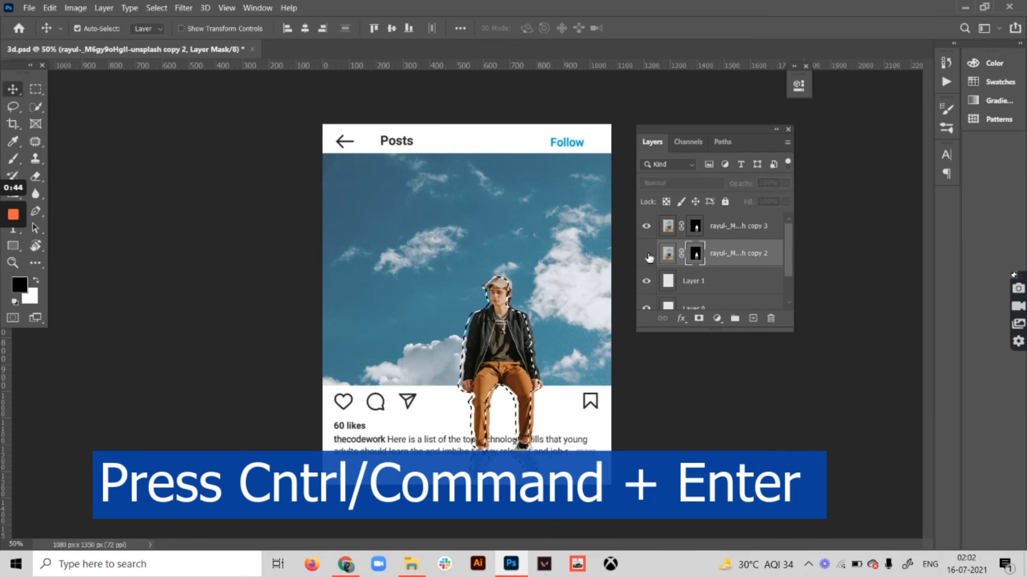
click(671, 282)
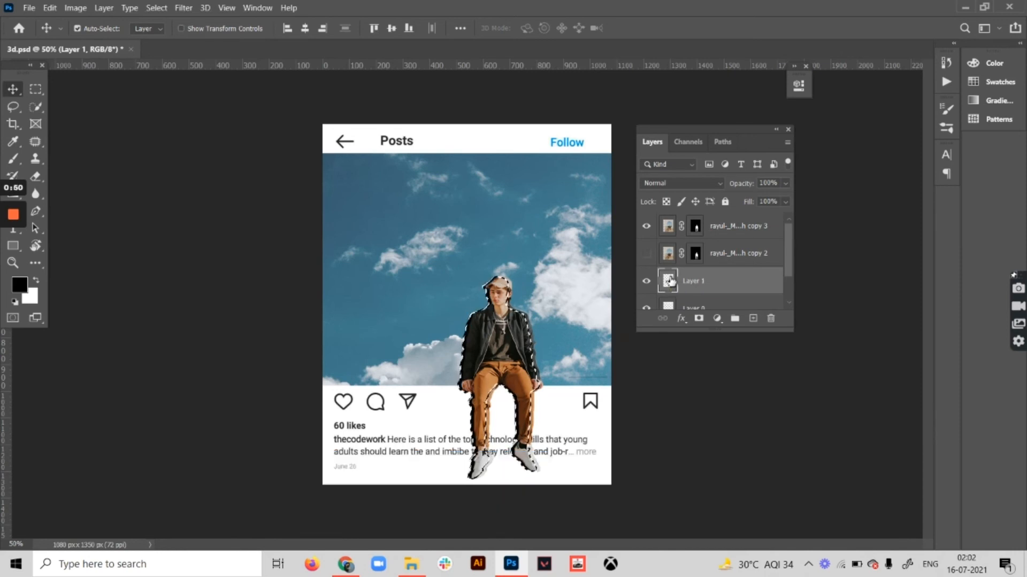
key(ctrl+d)
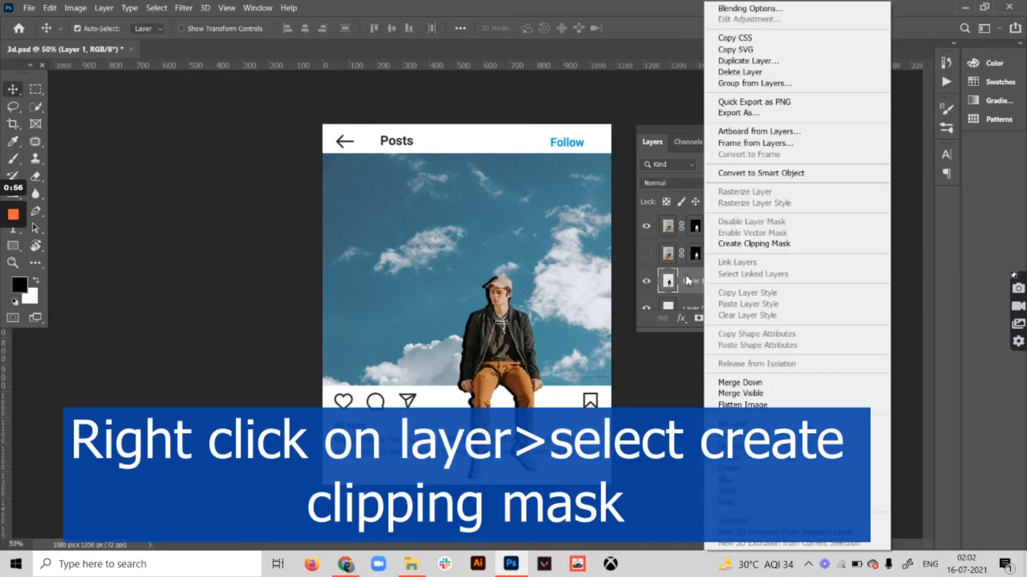
- Clip the black silhouette on Layer 1 to the post frame layer below and lower its opacity to 73%
click(745, 245)
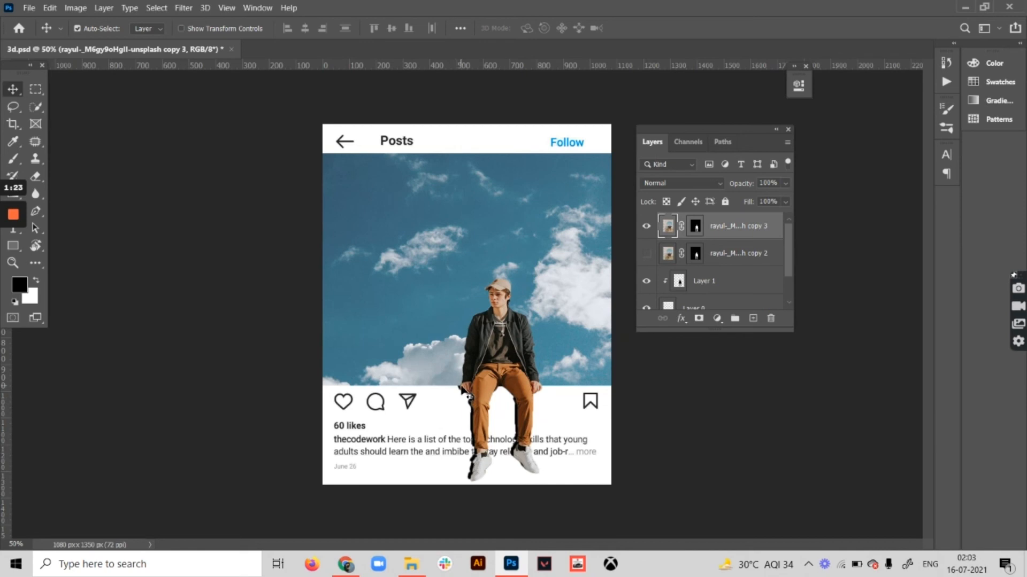
click(687, 283)
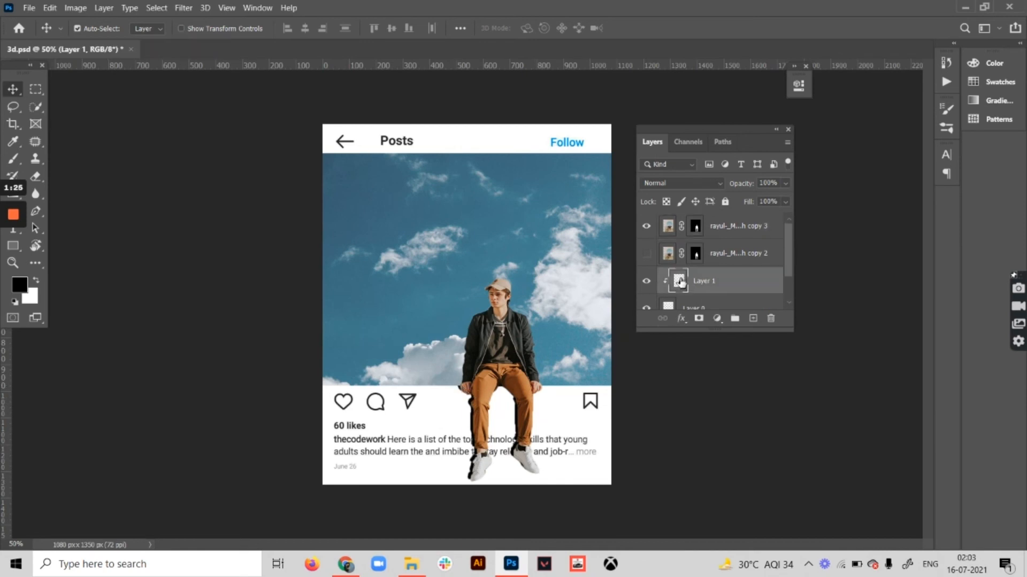
click(785, 183)
drag(771, 198, 768, 199)
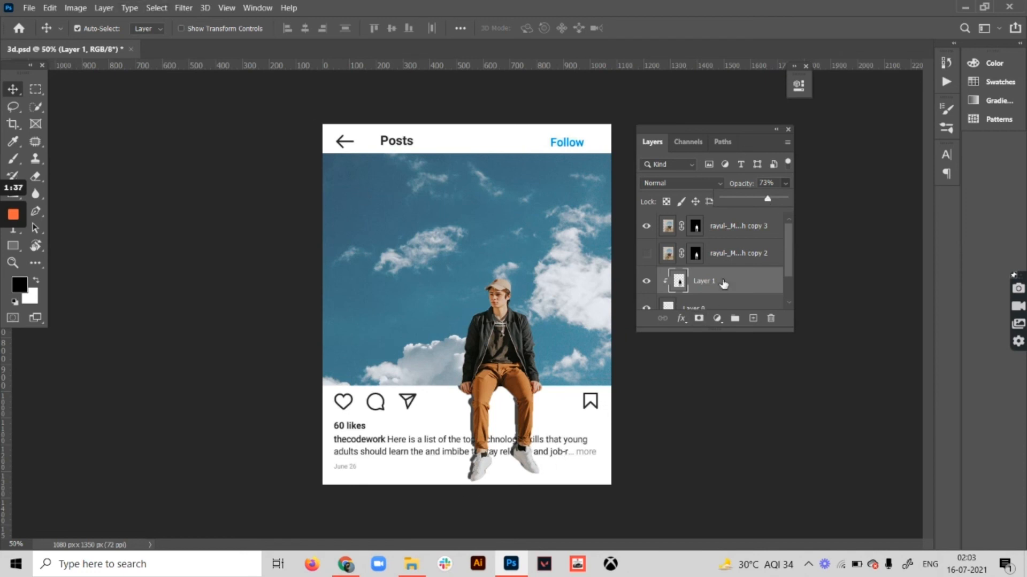
- Soften the silhouette shadow on Layer 1 with a Gaussian Blur of 4.7 pixels radius
click(182, 7)
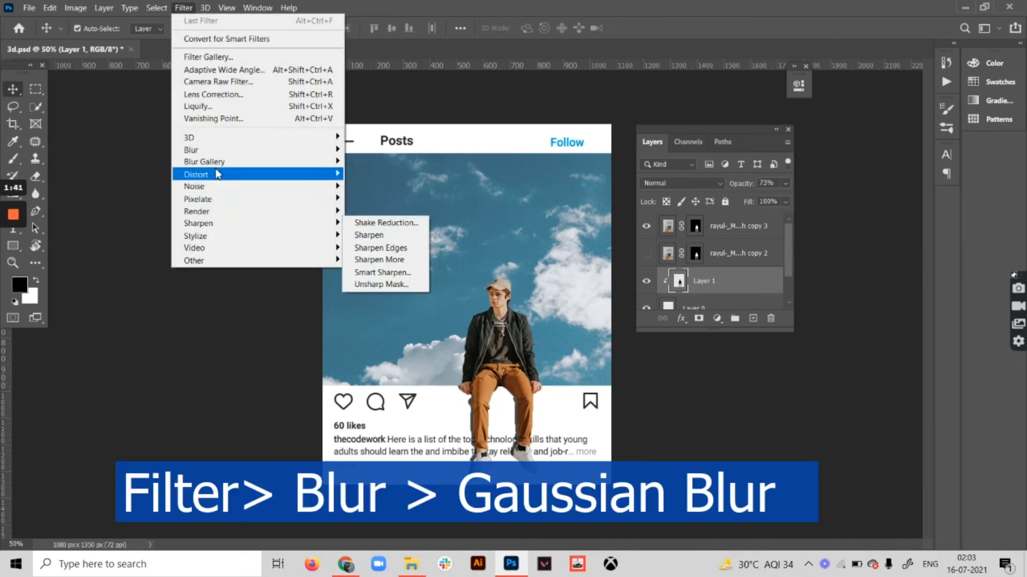
mouse_move(219, 150)
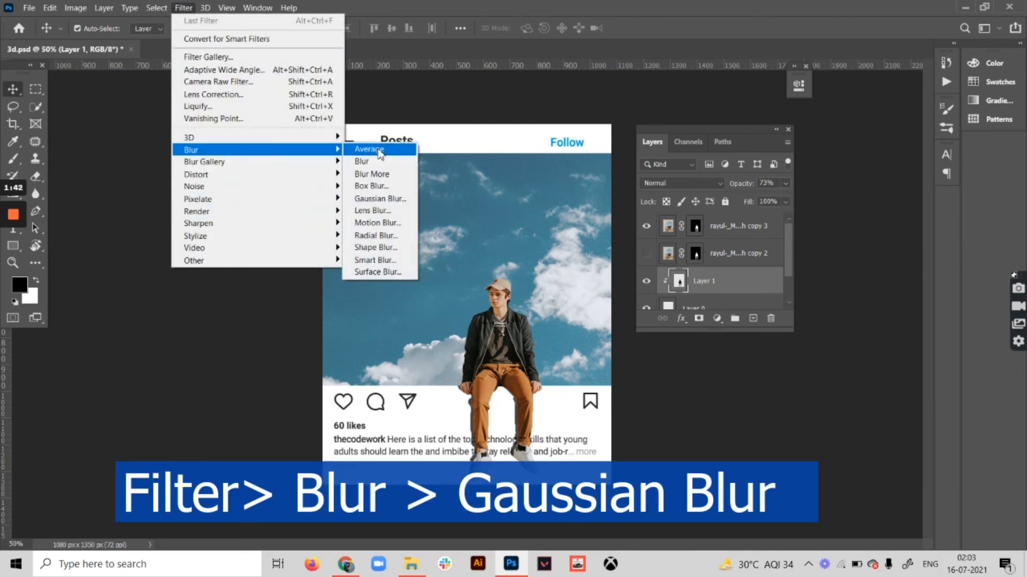
click(380, 198)
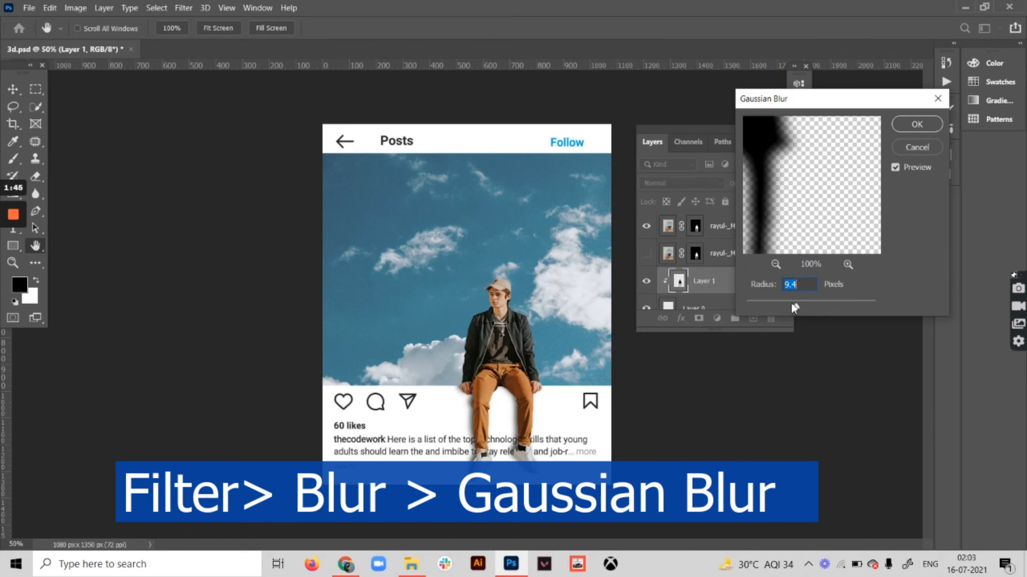
drag(783, 305, 773, 305)
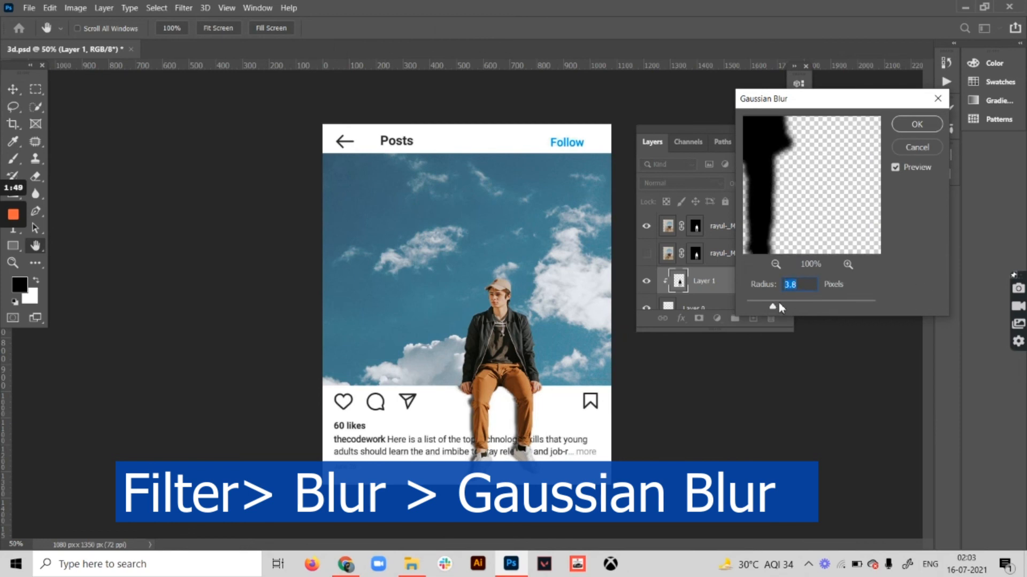
drag(779, 303, 793, 300)
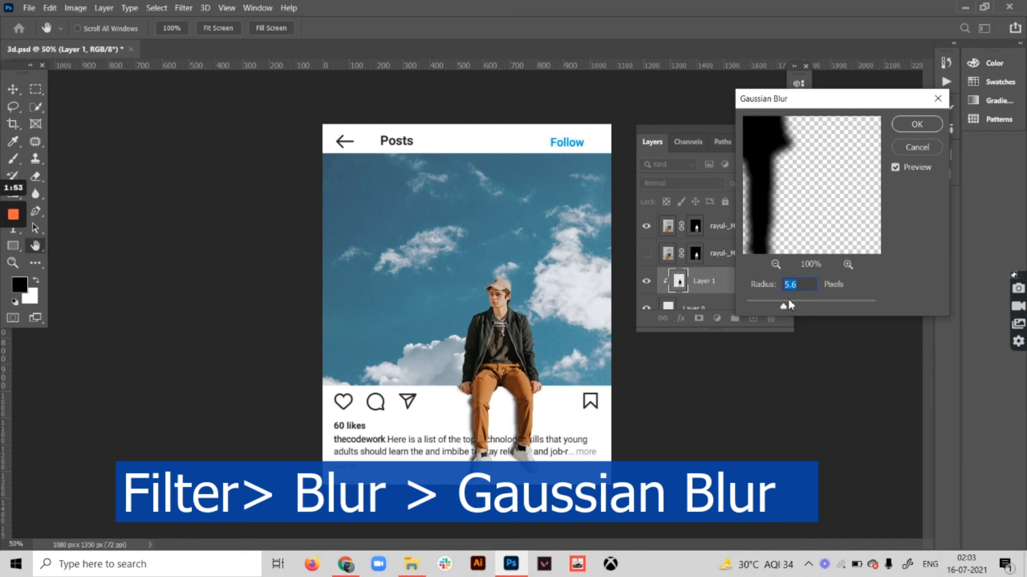
drag(788, 300, 780, 300)
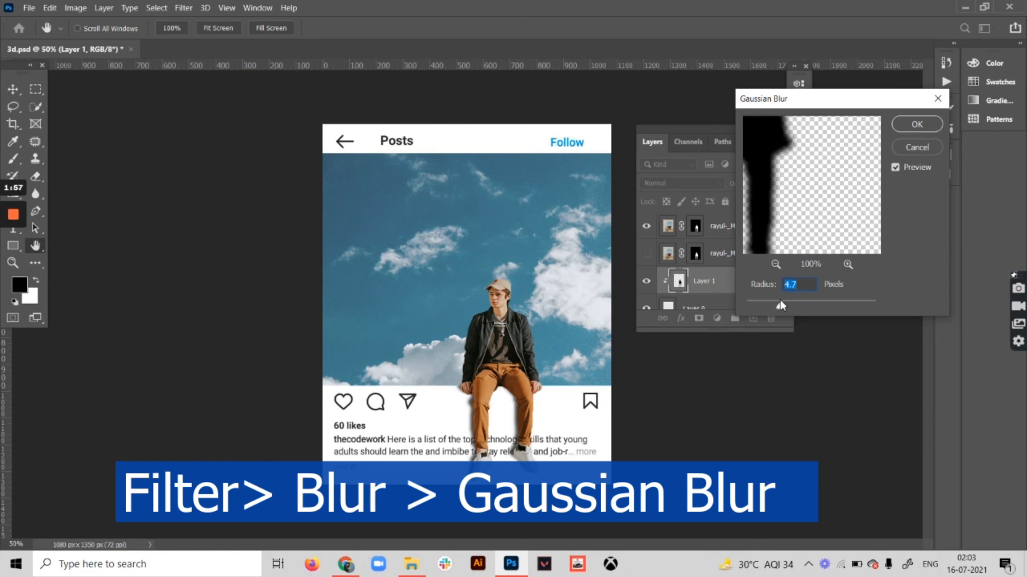
click(909, 127)
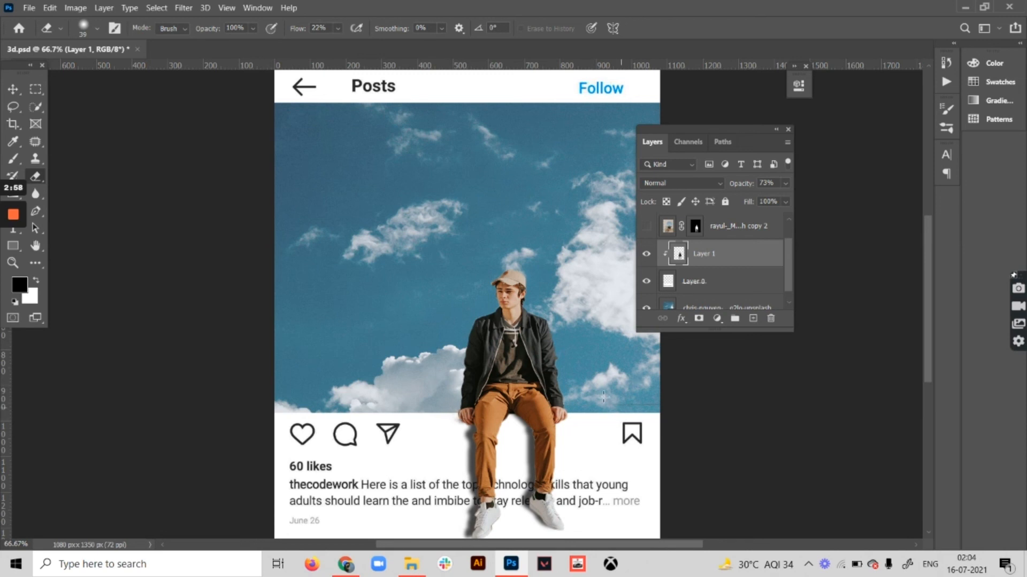
key(ctrl+minus)
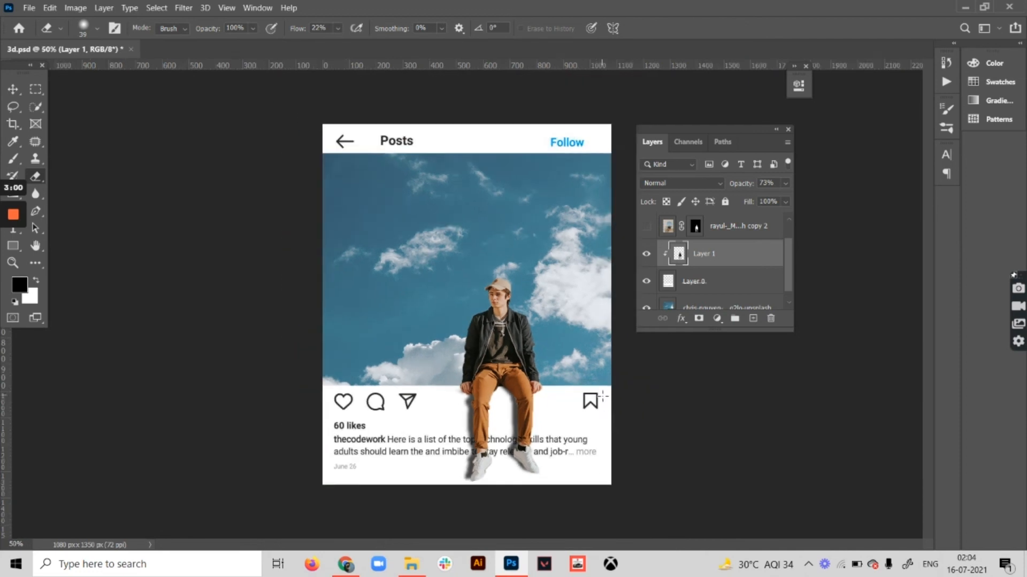